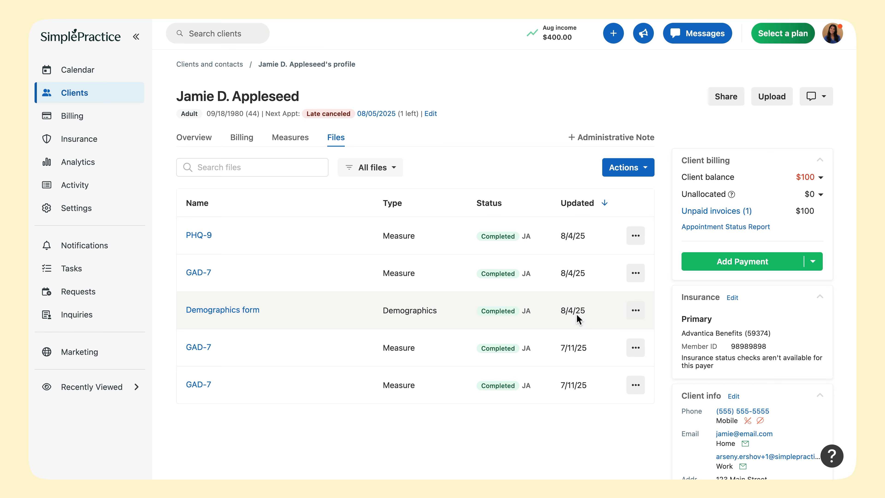
Review the client's GAD-7 and PHQ-9 score charts in the profile
{"action": "left_click", "coordinate": [303, 143]}
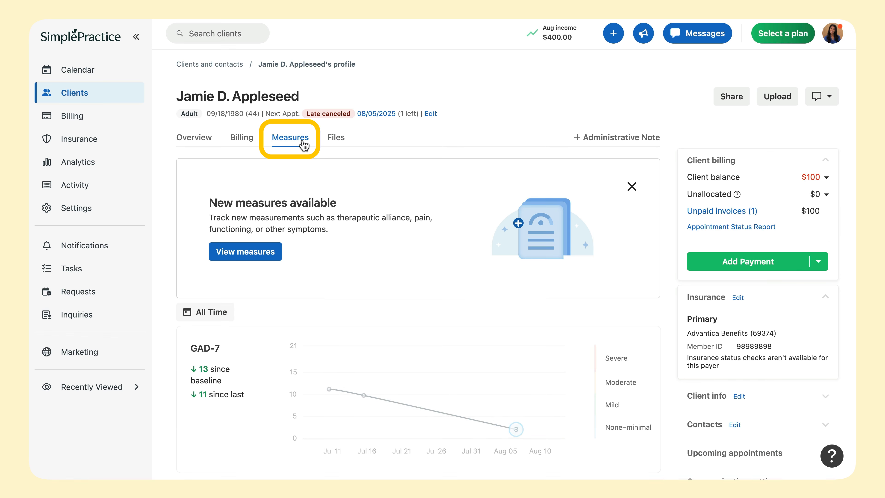
{"action": "scroll", "coordinate": [345, 293], "scroll_direction": "down", "scroll_amount": 3}
{"action": "scroll", "coordinate": [345, 295], "scroll_direction": "down", "scroll_amount": 3}
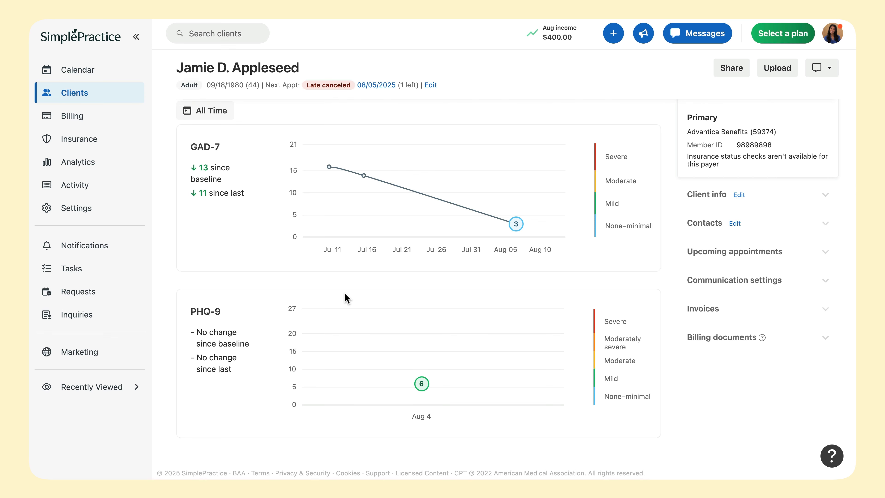
{"action": "scroll", "coordinate": [345, 293], "scroll_direction": "up", "scroll_amount": 6}
Review the client's billing records, checking the invoices, the options for new items, and the date range and billable items filters
{"action": "left_click", "coordinate": [244, 140]}
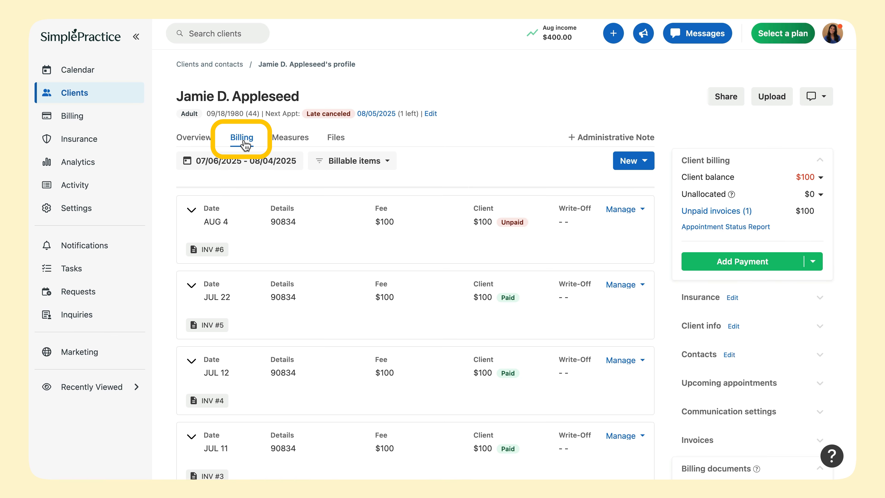
{"action": "left_click", "coordinate": [220, 325]}
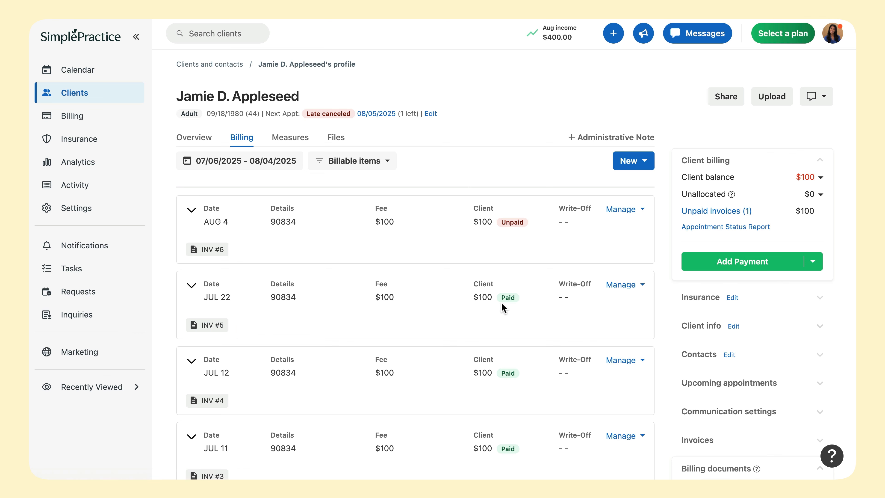
{"action": "left_click", "coordinate": [641, 166]}
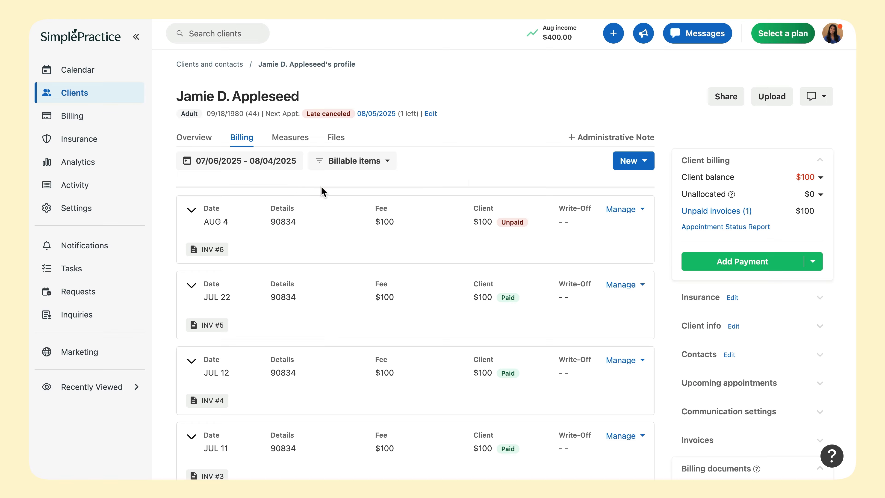
{"action": "left_click", "coordinate": [259, 171]}
{"action": "left_click", "coordinate": [259, 171]}
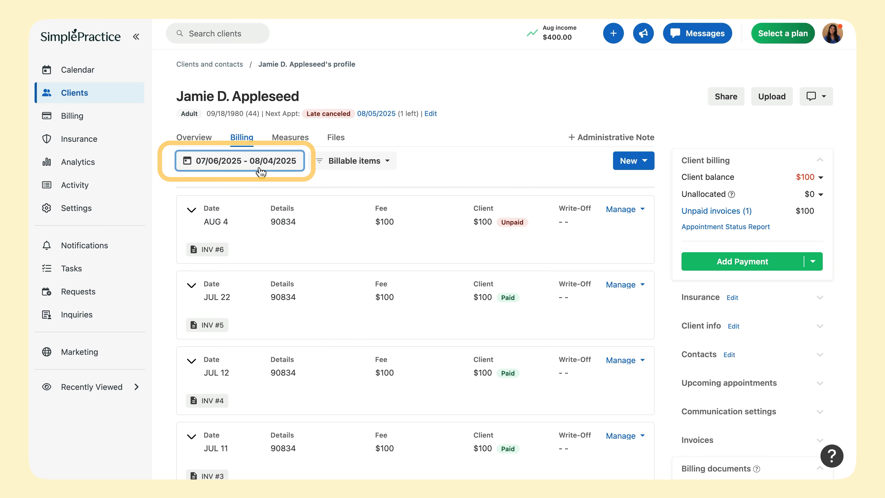
{"action": "left_click", "coordinate": [344, 169]}
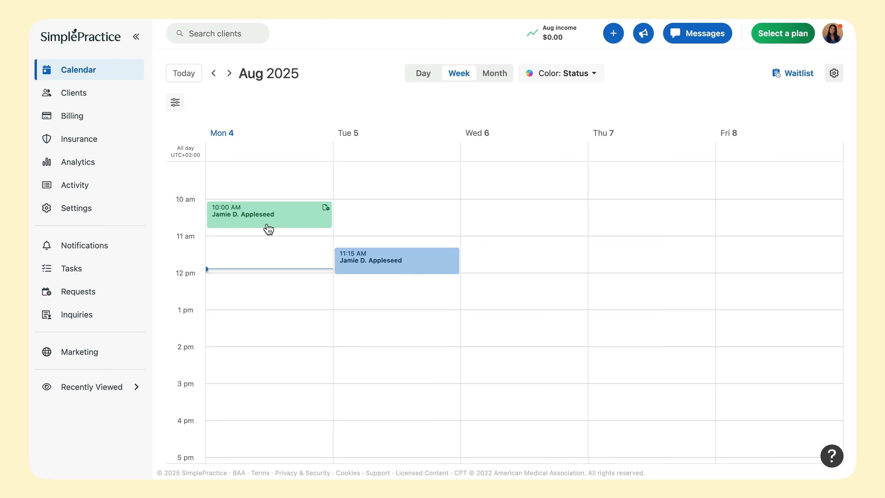
Reschedule the client's Tuesday, August 5 appointment on the calendar to 12:00 PM
{"action": "left_click_drag", "start_coordinate": [372, 266], "coordinate": [370, 292]}
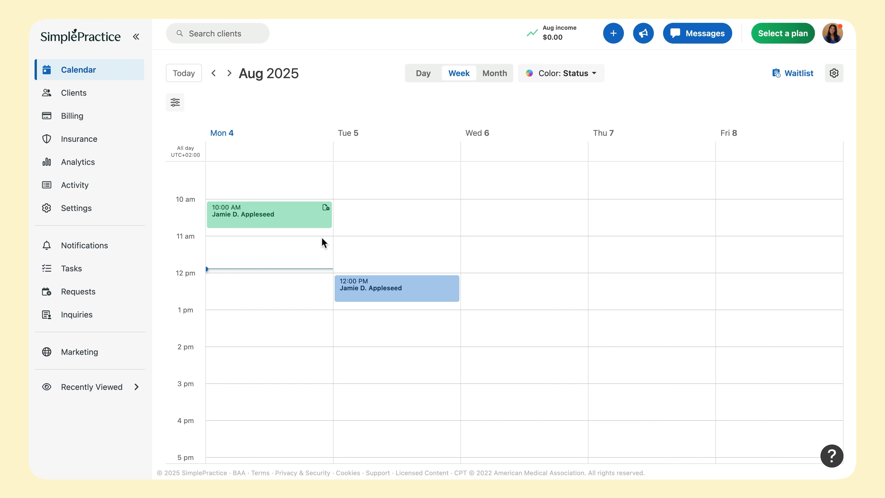
Examine the Monday 10:00 AM appointment's details, including its payment and progress note options
{"action": "left_click", "coordinate": [308, 225]}
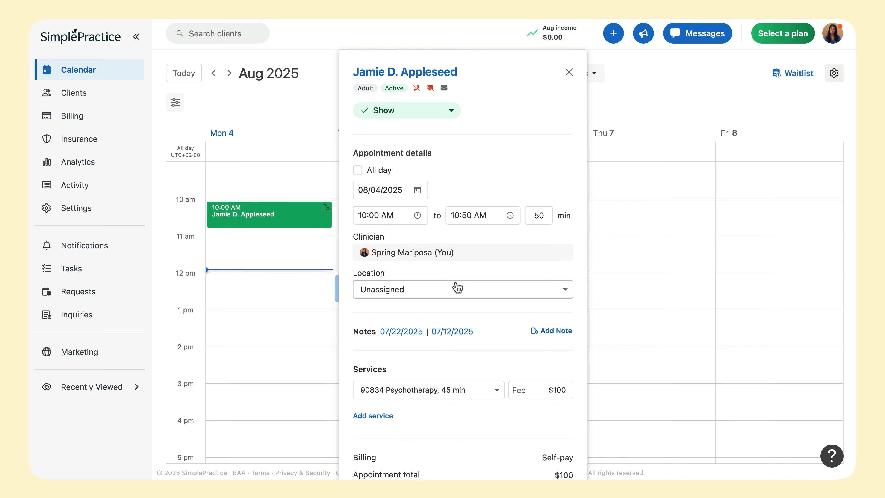
{"action": "scroll", "coordinate": [458, 288], "scroll_direction": "down", "scroll_amount": 4}
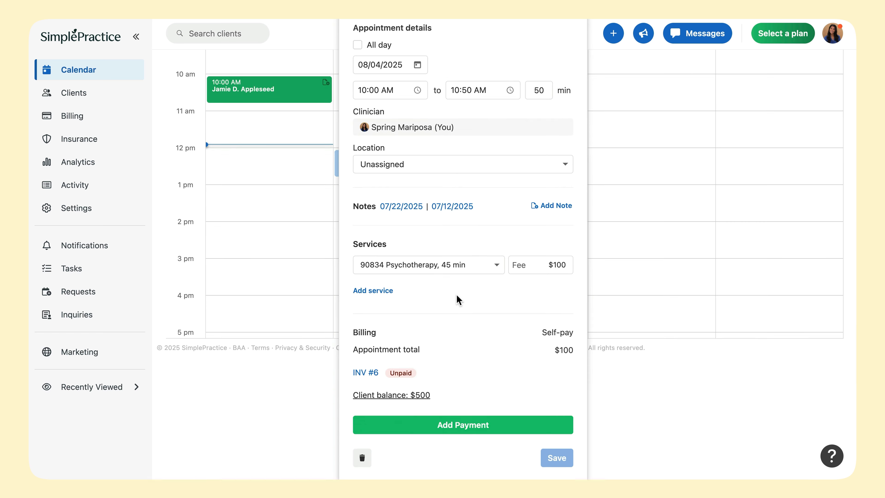
{"action": "left_click", "coordinate": [471, 431]}
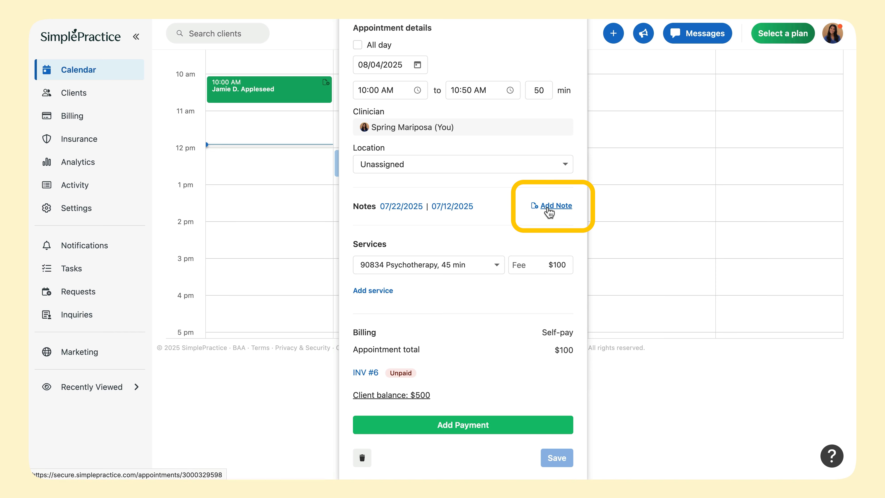
{"action": "left_click", "coordinate": [548, 206]}
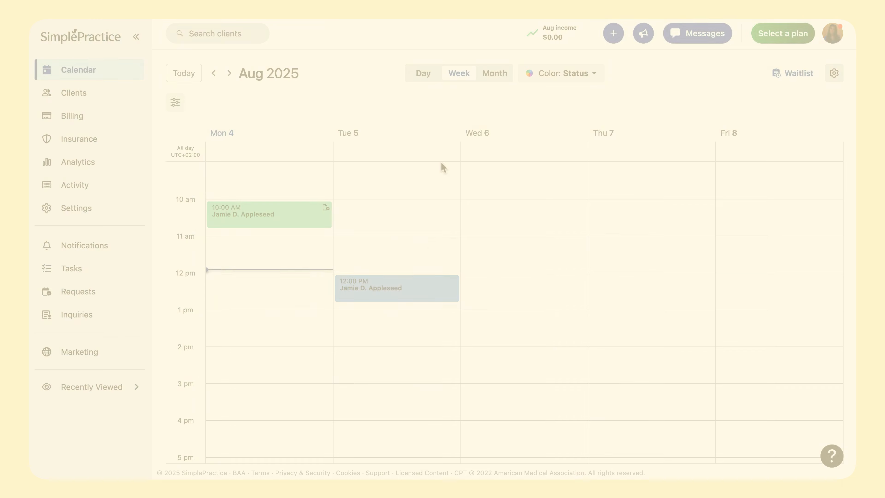
Set the status of the Tuesday 12:00 PM appointment to Late canceled
{"action": "left_click", "coordinate": [432, 285]}
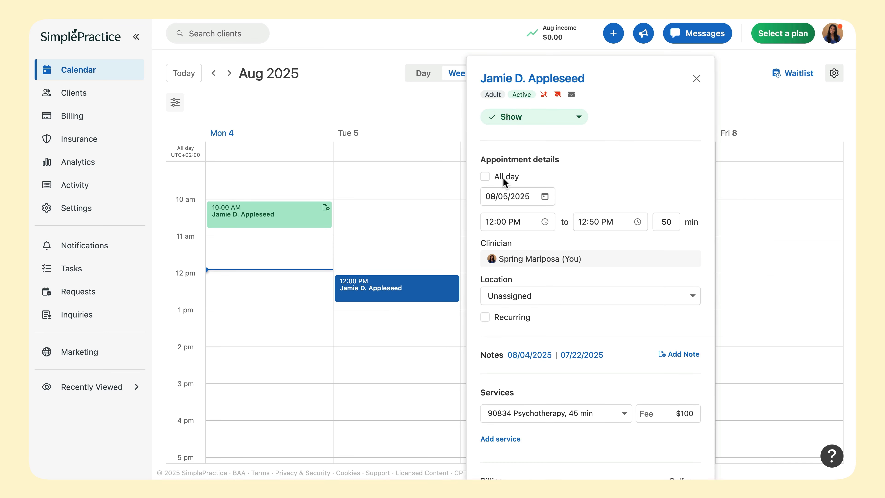
{"action": "left_click", "coordinate": [553, 118]}
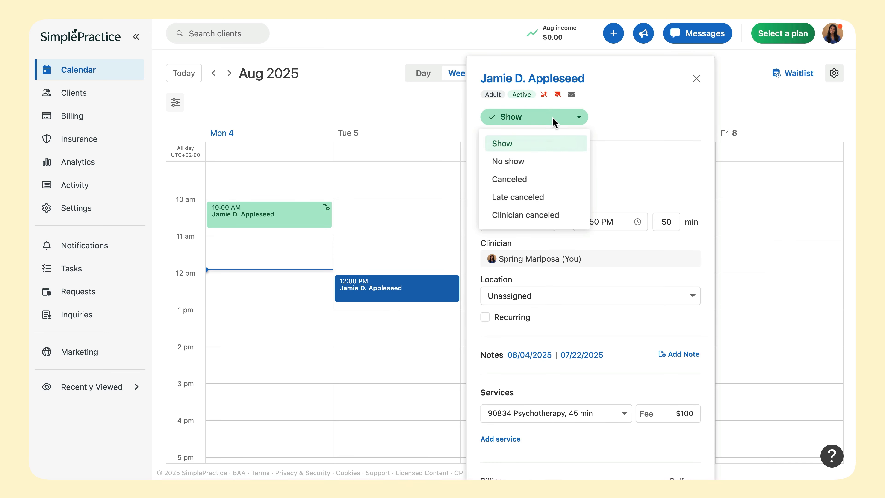
{"action": "left_click", "coordinate": [555, 181]}
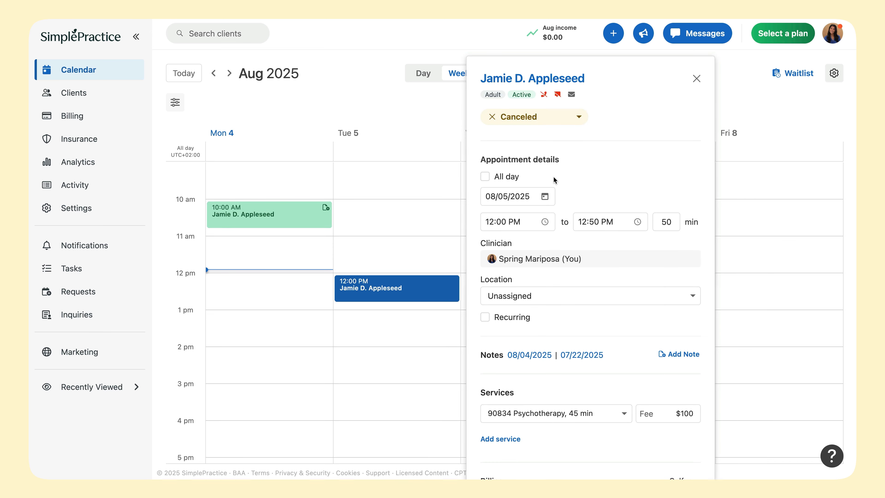
{"action": "left_click", "coordinate": [560, 118]}
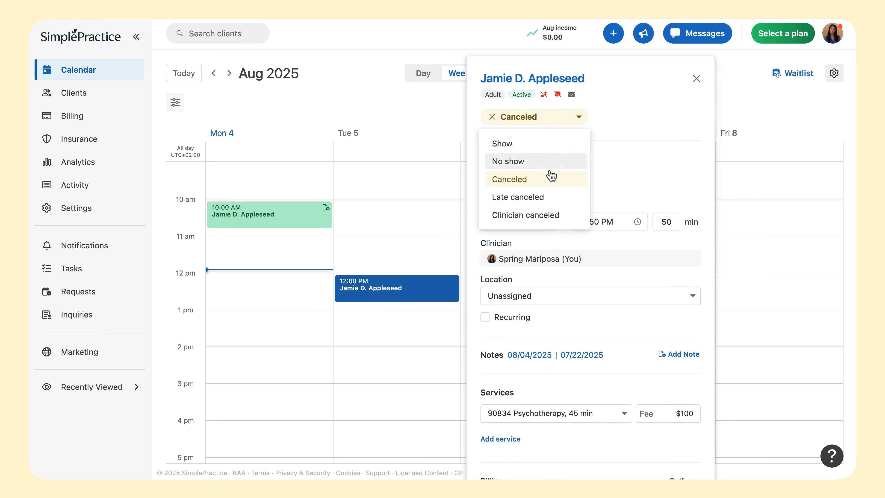
{"action": "left_click", "coordinate": [546, 197]}
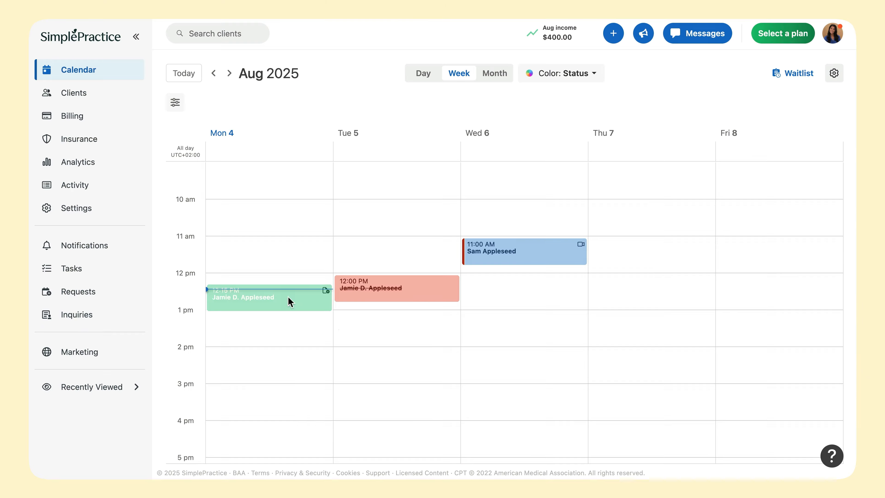
Change the Monday 12:15 PM appointment's location to Video Office, save it, and start its video appointment
{"action": "left_click", "coordinate": [289, 300]}
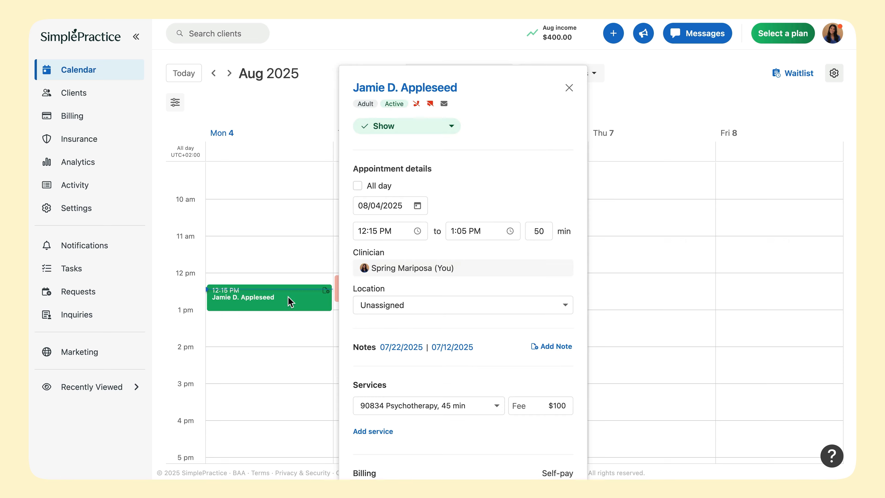
{"action": "left_click", "coordinate": [397, 307]}
{"action": "left_click", "coordinate": [425, 355]}
{"action": "scroll", "coordinate": [450, 362], "scroll_direction": "down", "scroll_amount": 5}
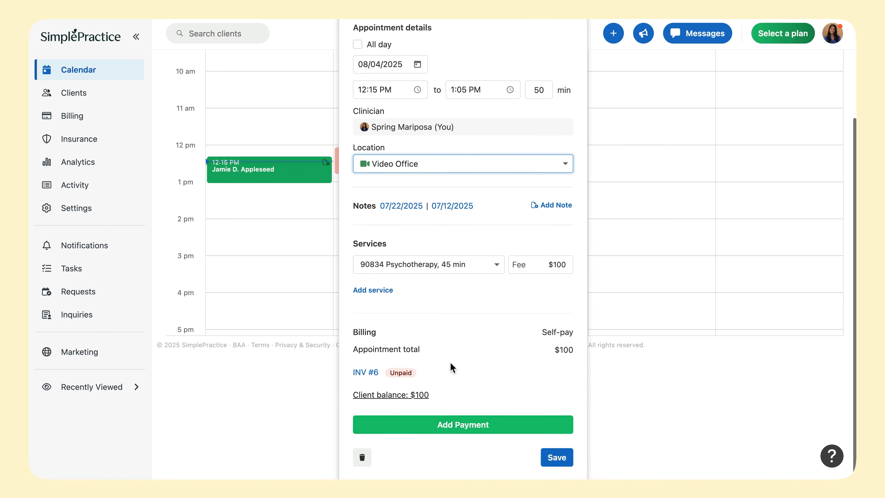
{"action": "left_click", "coordinate": [559, 455]}
{"action": "left_click", "coordinate": [306, 306]}
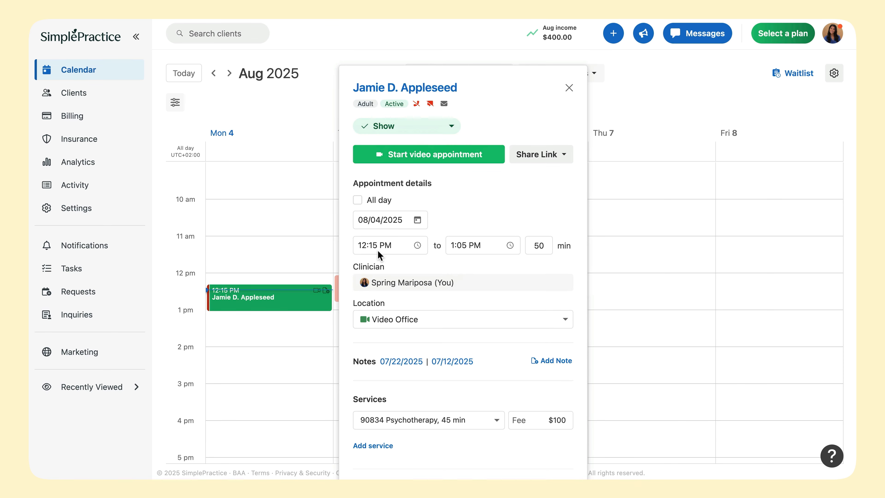
{"action": "left_click", "coordinate": [458, 163]}
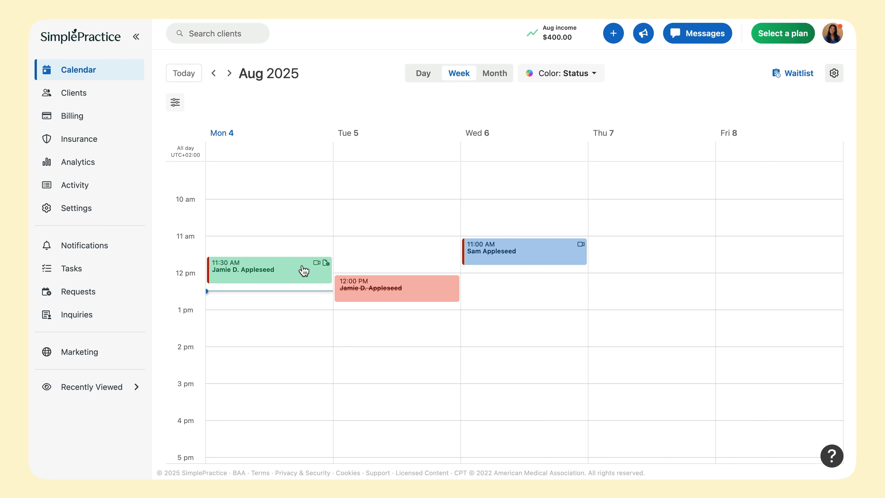
Add a SOAP progress note to the Monday 11:30 AM appointment and fill it with the contents of the last note
{"action": "left_click", "coordinate": [290, 278]}
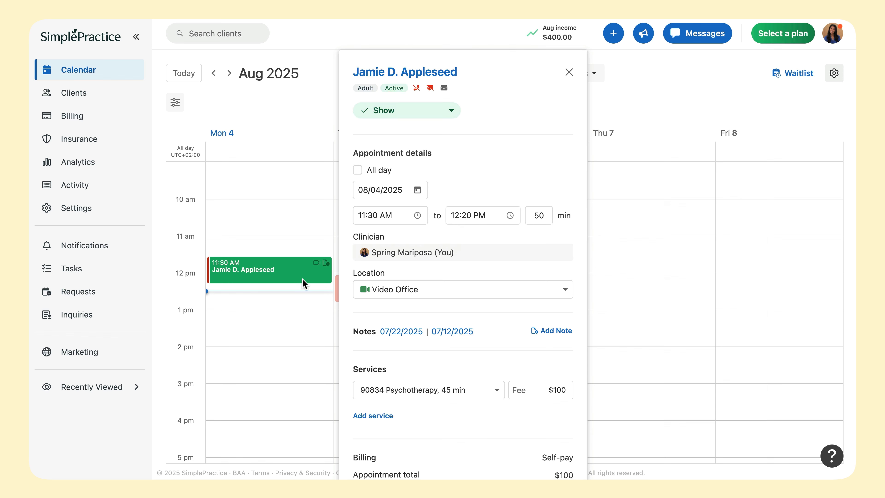
{"action": "left_click", "coordinate": [548, 333]}
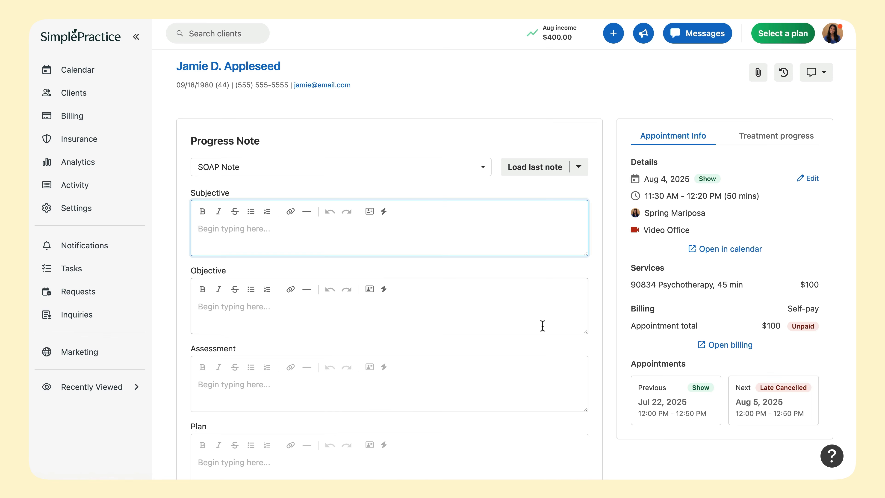
{"action": "left_click", "coordinate": [402, 174]}
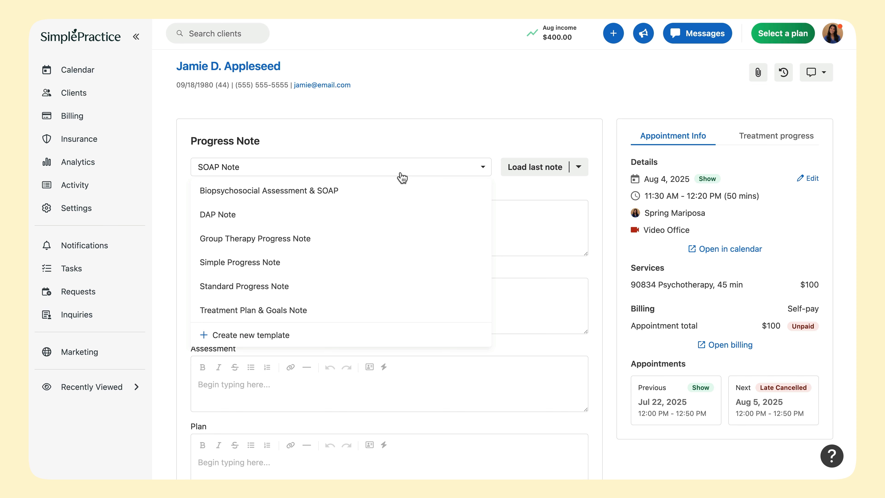
{"action": "left_click", "coordinate": [402, 174]}
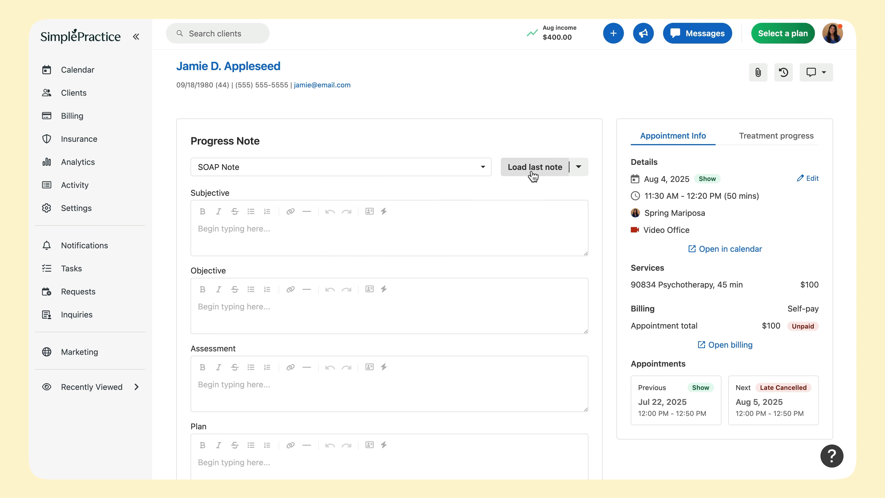
{"action": "left_click", "coordinate": [532, 173]}
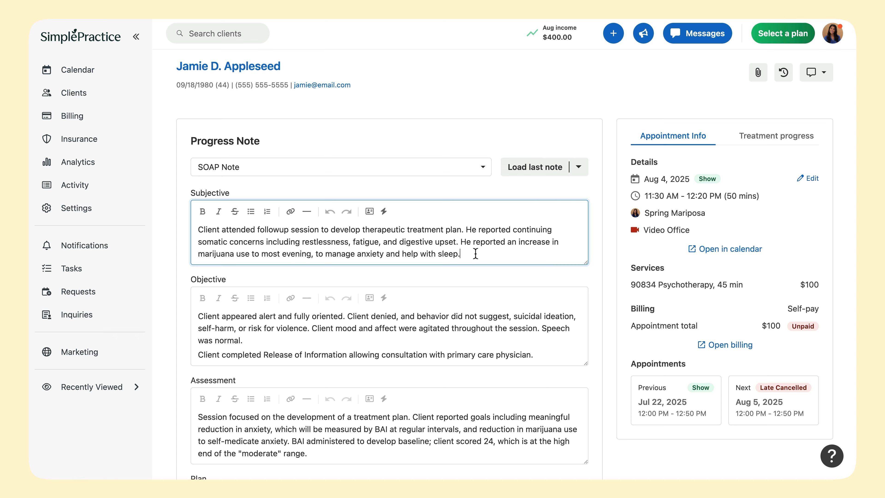
Remove the BAI score remark from the Assessment section so it ends with "BAI administered to develop baseline."
{"action": "scroll", "coordinate": [472, 255], "scroll_direction": "down", "scroll_amount": 5}
{"action": "left_click", "coordinate": [386, 263]}
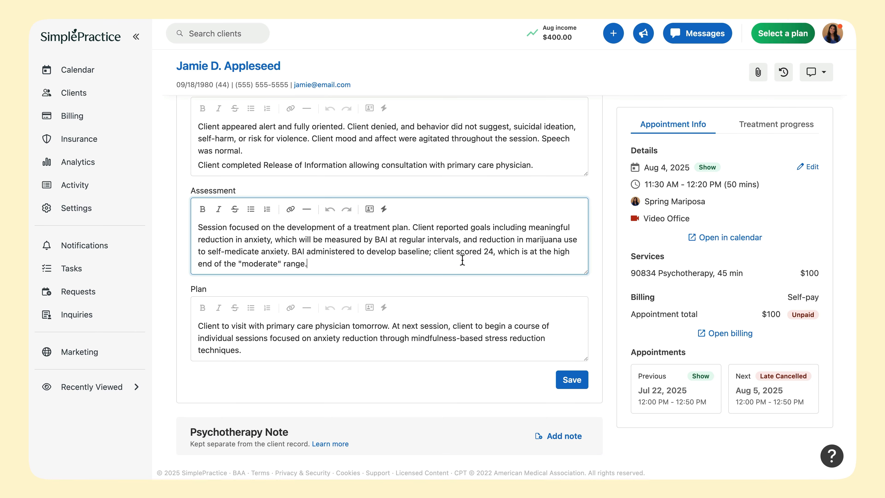
{"action": "left_click_drag", "start_coordinate": [462, 260], "coordinate": [431, 250]}
{"action": "key", "text": "BackSpace"}
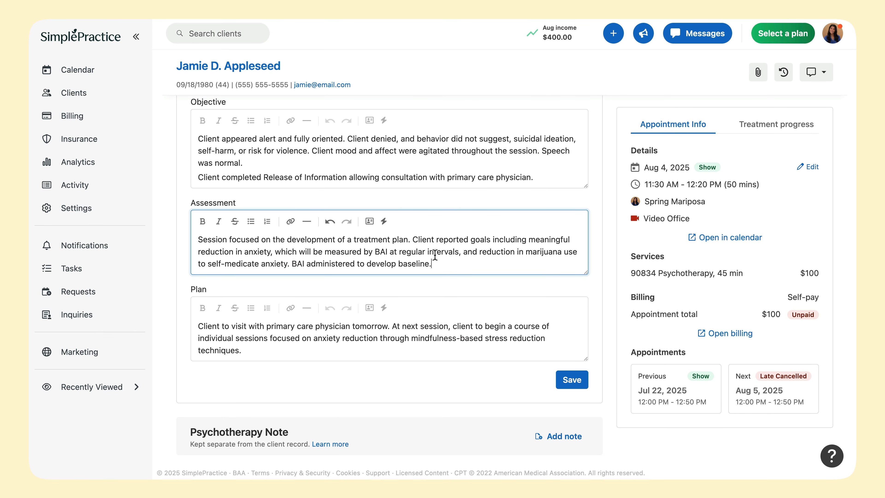
Check the treatment progress and appointment info beside the note, and review the Note Taker's draft note
{"action": "left_click", "coordinate": [778, 126]}
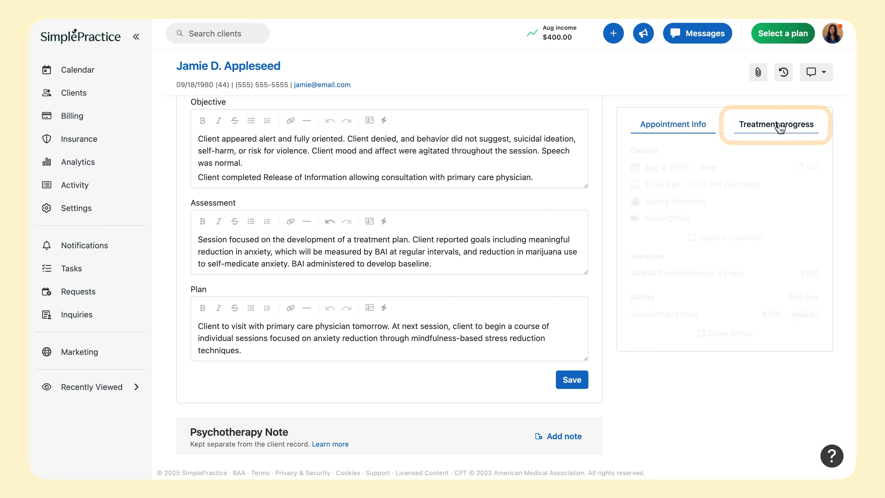
{"action": "left_click", "coordinate": [671, 129]}
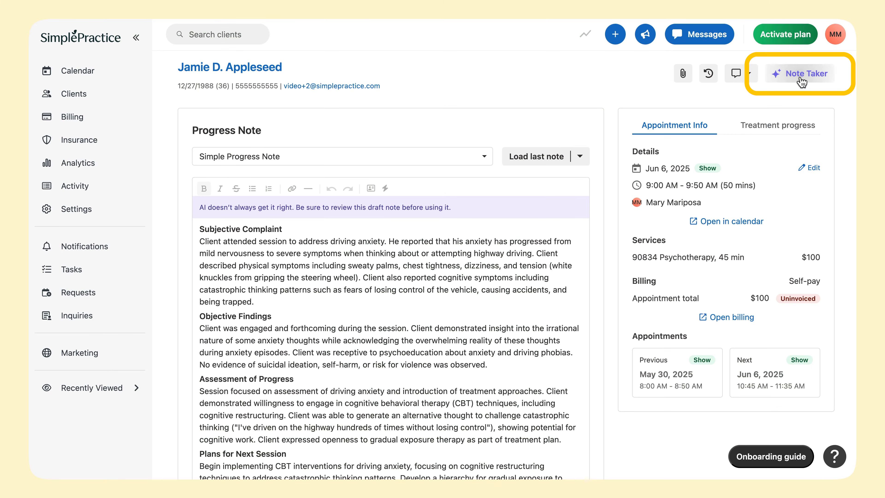
{"action": "left_click", "coordinate": [798, 74]}
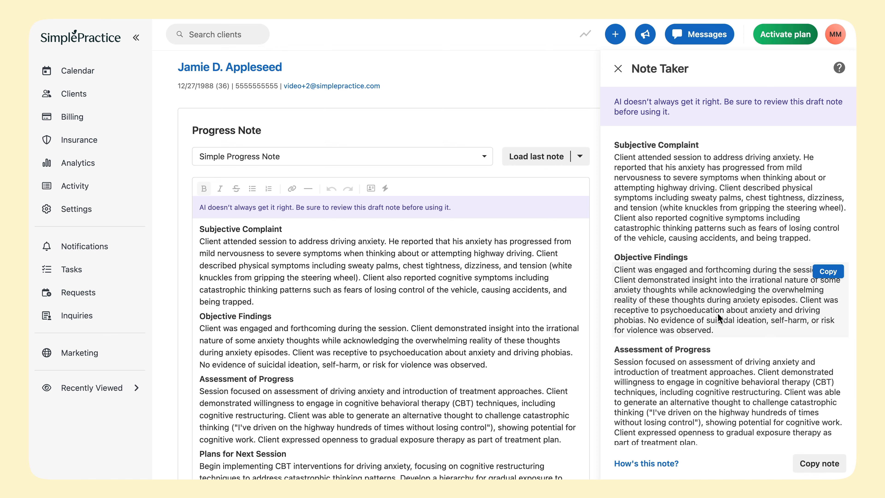
{"action": "mouse_move", "coordinate": [723, 198]}
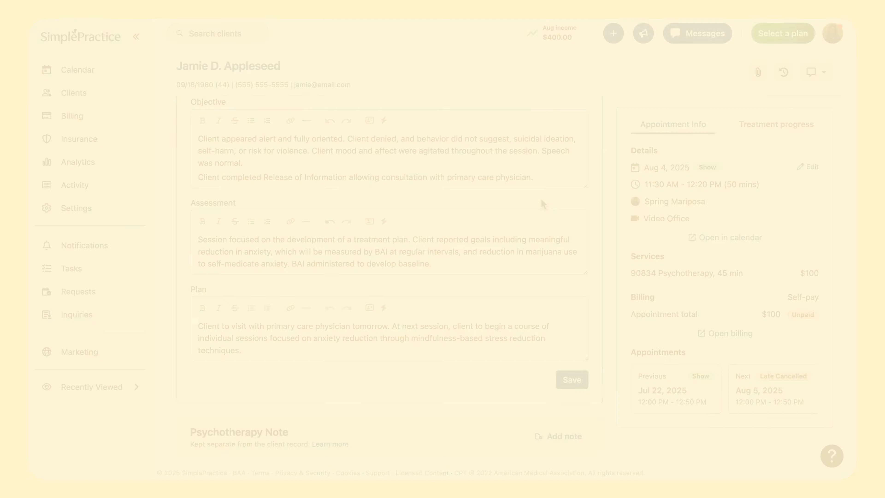
Save the progress note, then sign and lock it
{"action": "left_click", "coordinate": [574, 382]}
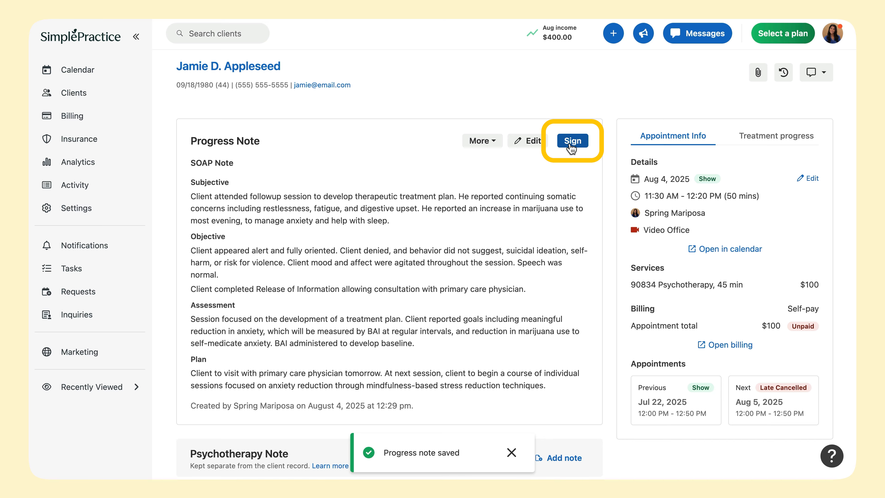
{"action": "left_click", "coordinate": [571, 141]}
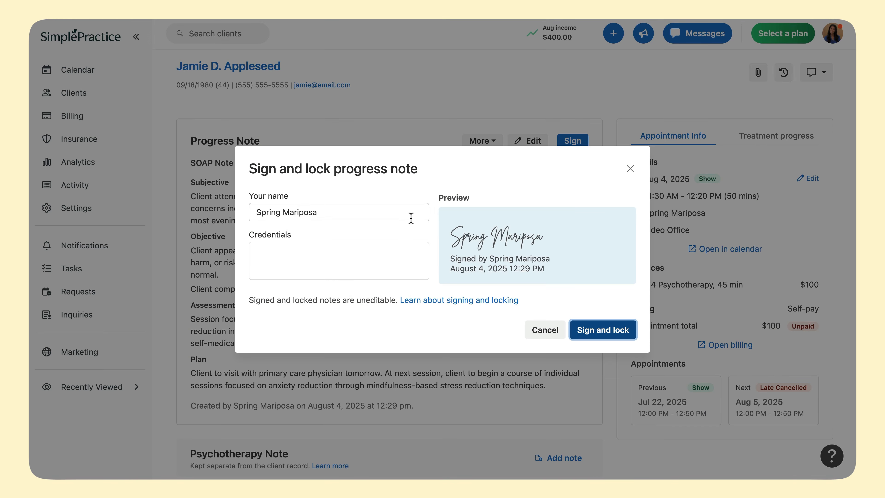
{"action": "left_click", "coordinate": [579, 331]}
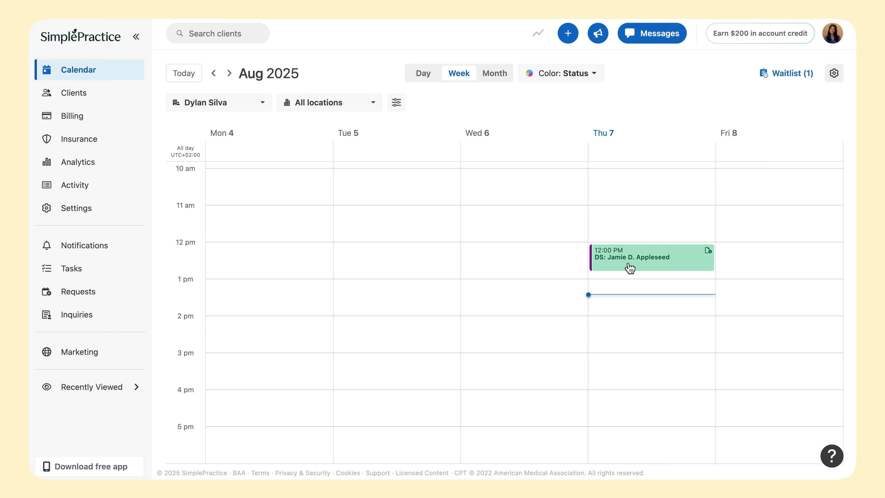
Set the Thursday 12:00 PM appointment's service to 90837 Psychotherapy, 60 min with a $150 fee, and create its invoice for payment
{"action": "left_click", "coordinate": [630, 267]}
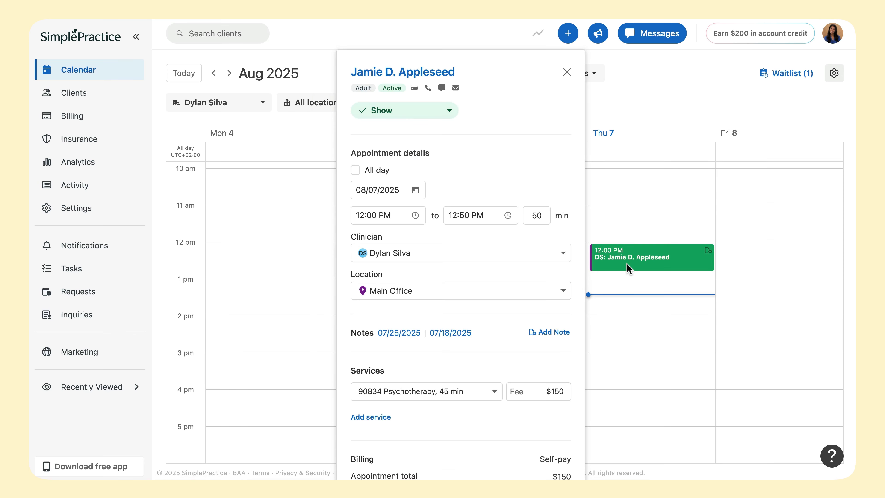
{"action": "left_click", "coordinate": [491, 392]}
{"action": "left_click", "coordinate": [494, 282]}
{"action": "double_click", "coordinate": [567, 391]}
{"action": "type", "text": "150"}
{"action": "scroll", "coordinate": [567, 404], "scroll_direction": "down", "scroll_amount": 4}
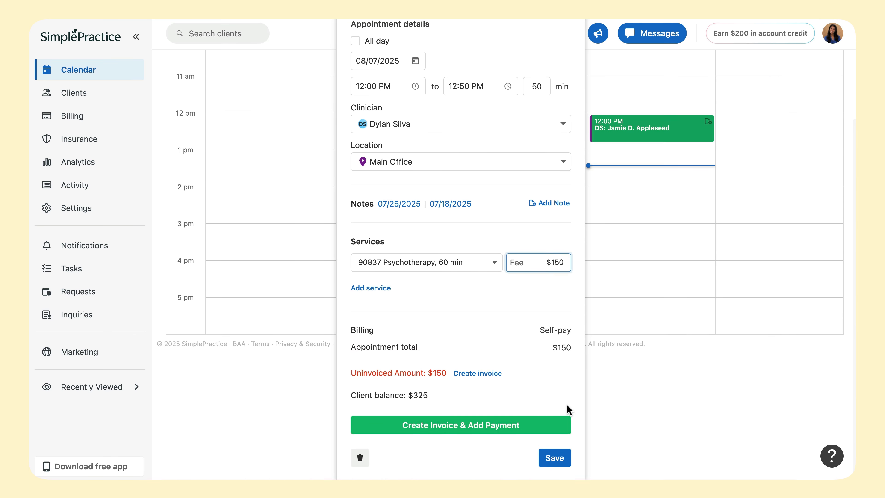
{"action": "left_click", "coordinate": [491, 431]}
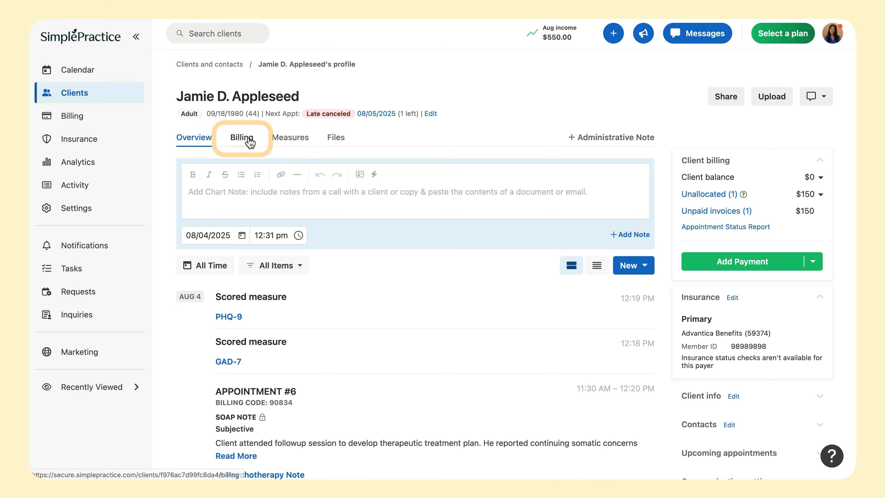
Open the billing records in the client's profile
{"action": "left_click", "coordinate": [248, 139]}
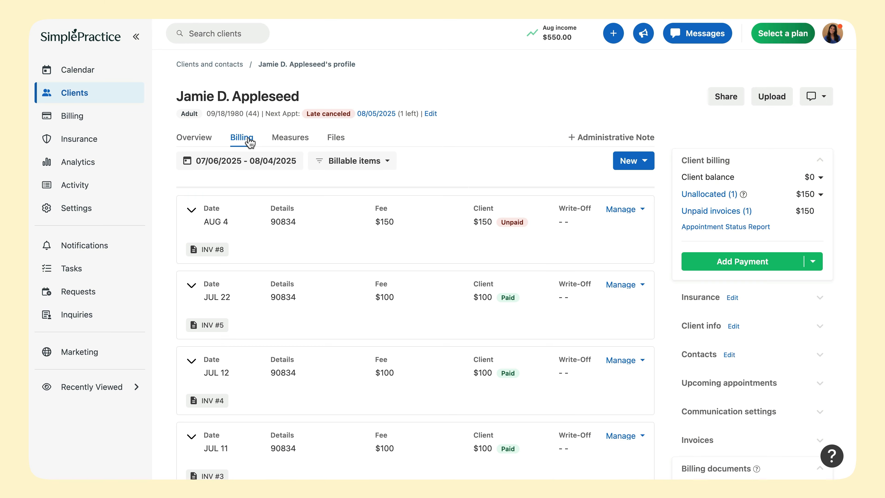